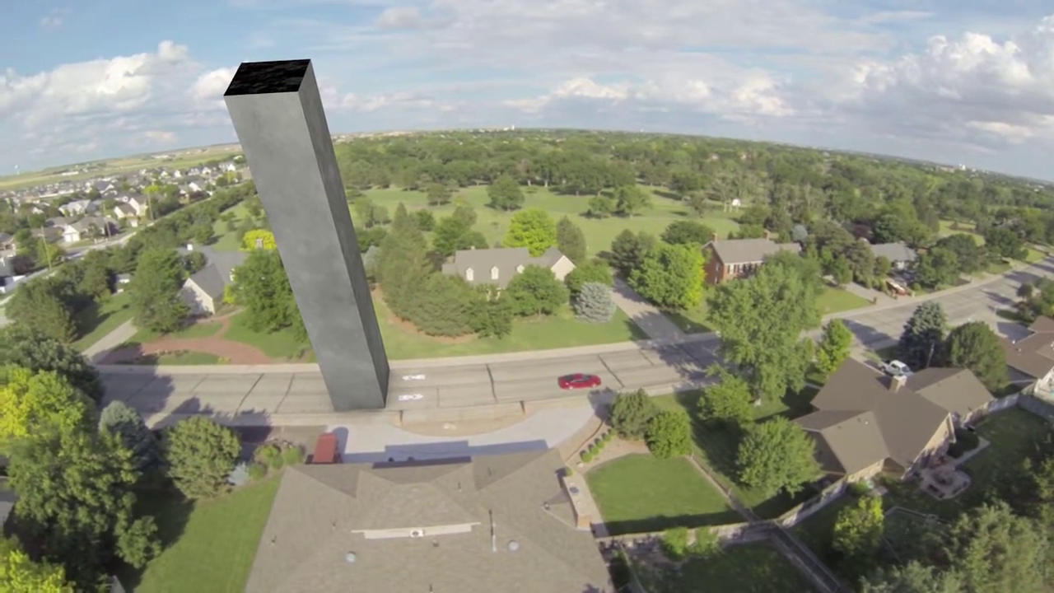
Open the Tools menu in the empty Cinema 4D scene.
click(143, 8)
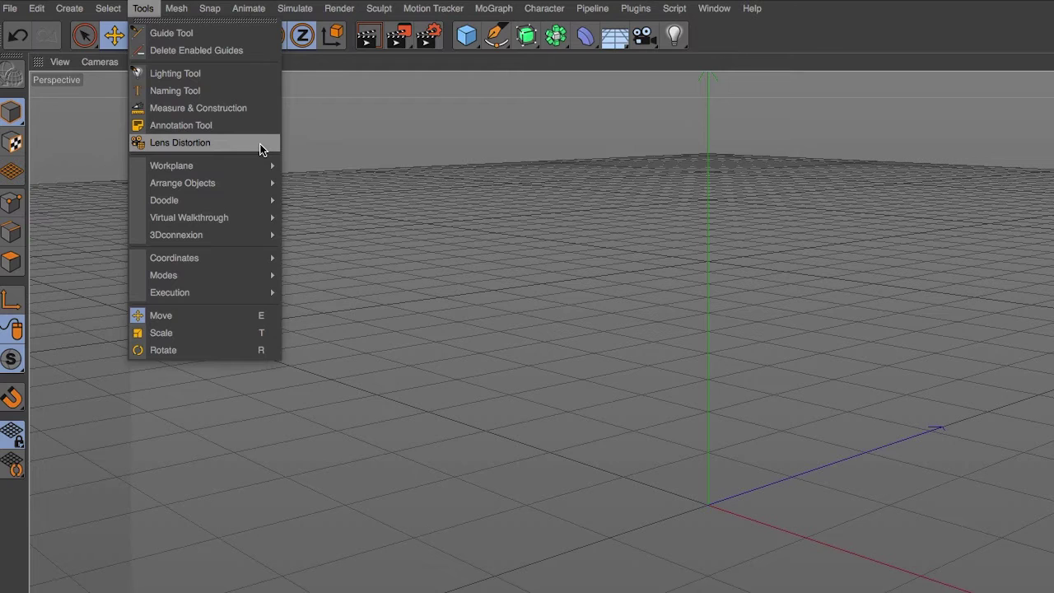
Create a Lens Distortion object, load GoProH4_4K_Calibration.jpg, and start an N-point guide line.
click(260, 147)
click(1003, 174)
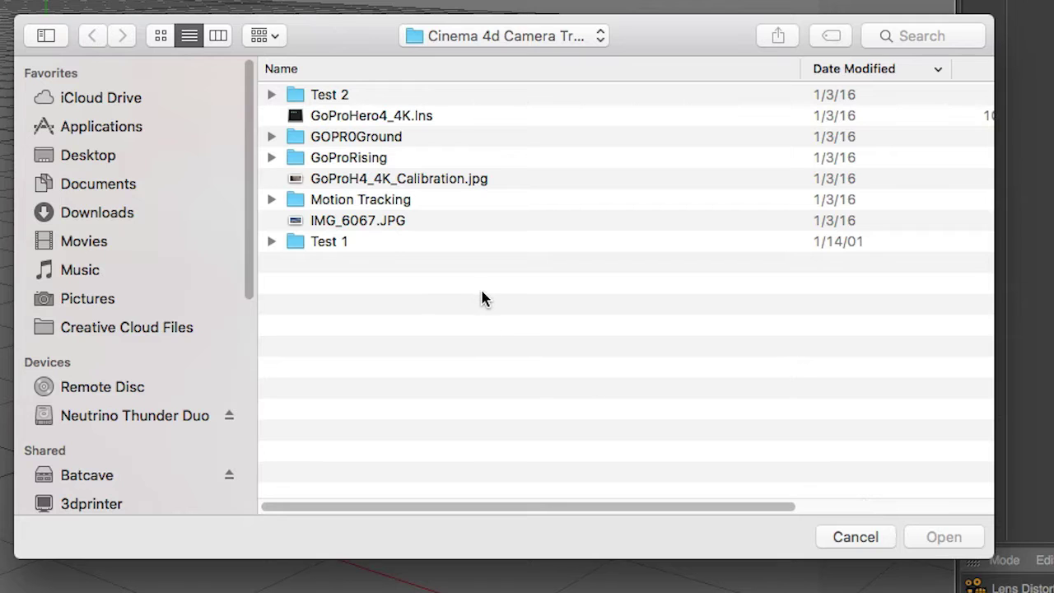
click(454, 181)
double_click(452, 182)
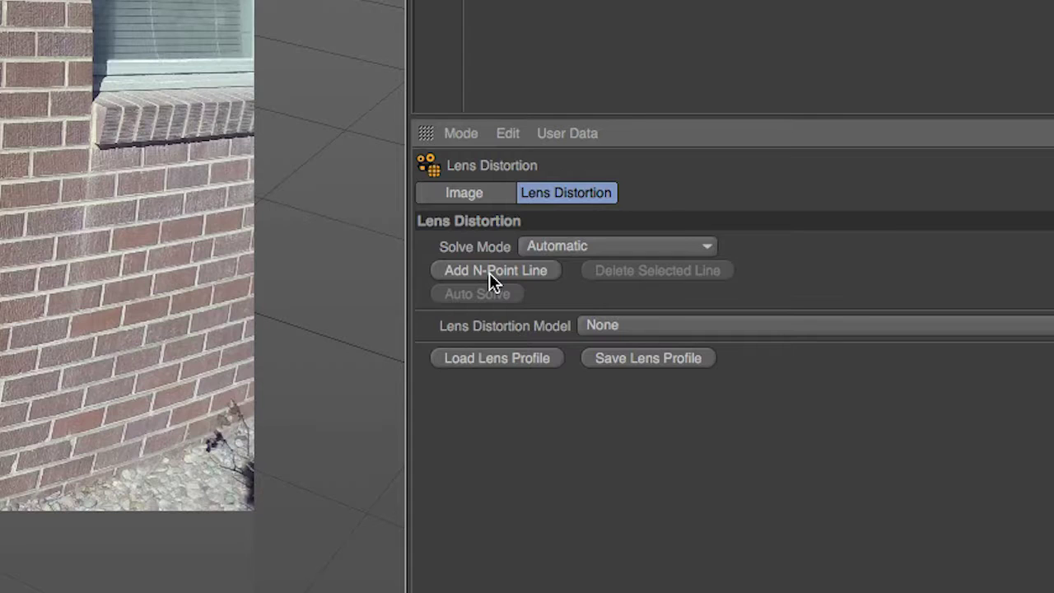
click(492, 272)
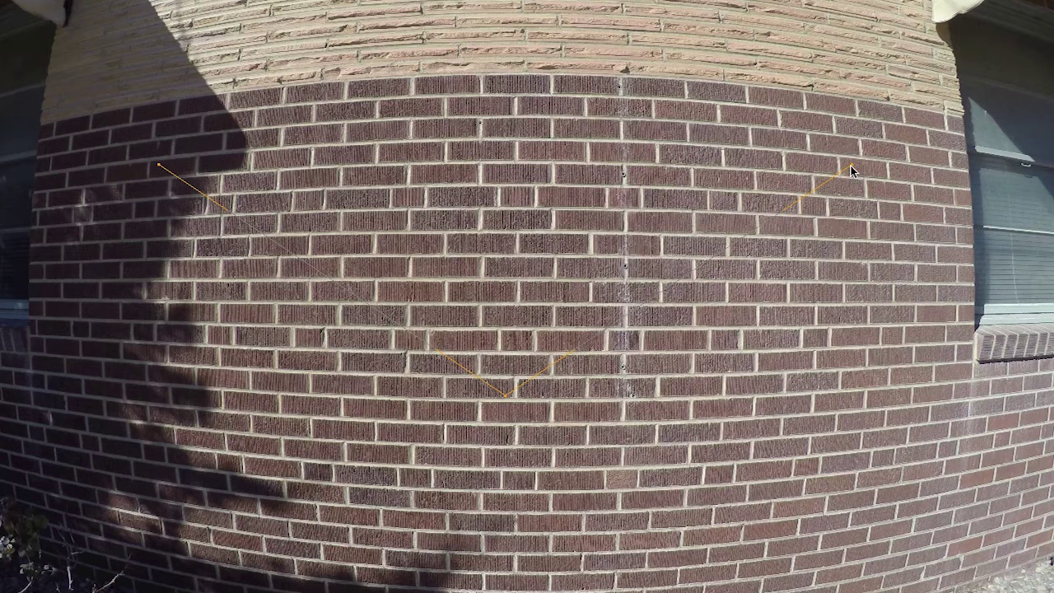
Trace a guide line with several points along the curved middle mortar row.
drag(851, 166, 949, 425)
drag(159, 170, 82, 380)
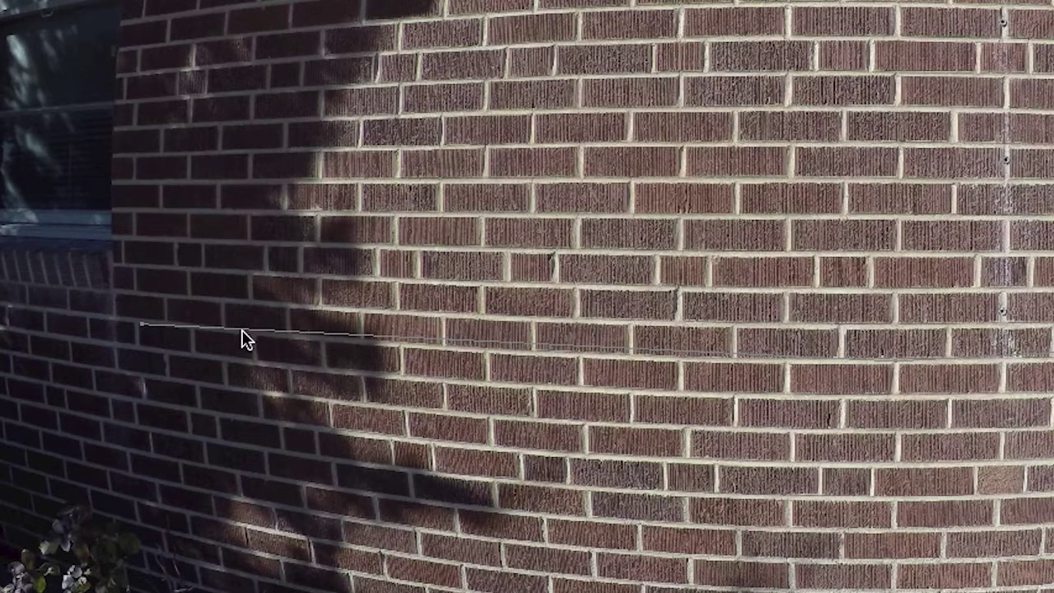
super+click(410, 338)
drag(410, 338, 404, 347)
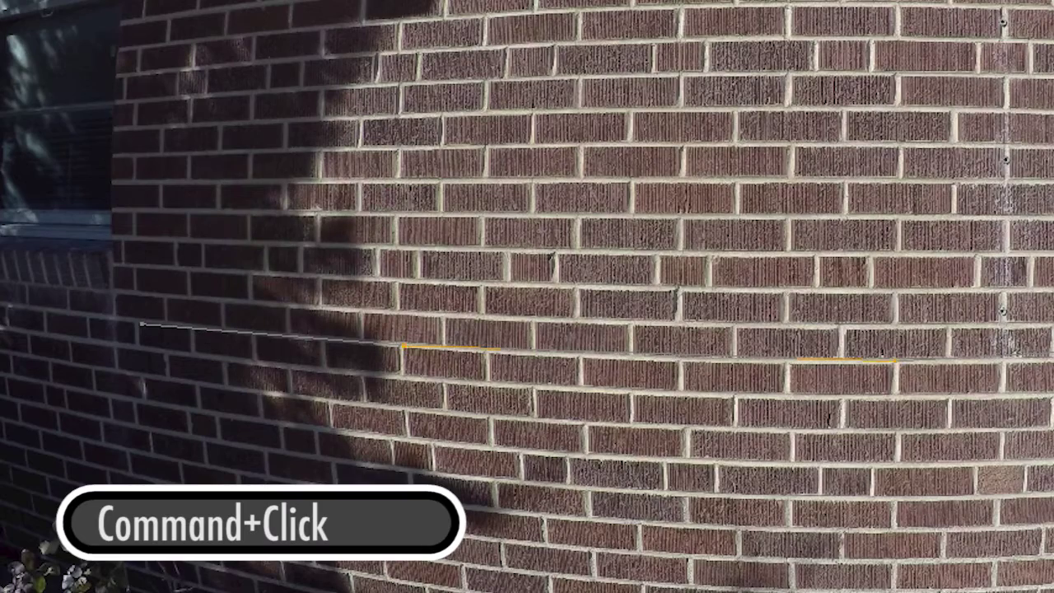
super+click(666, 362)
drag(665, 364, 666, 359)
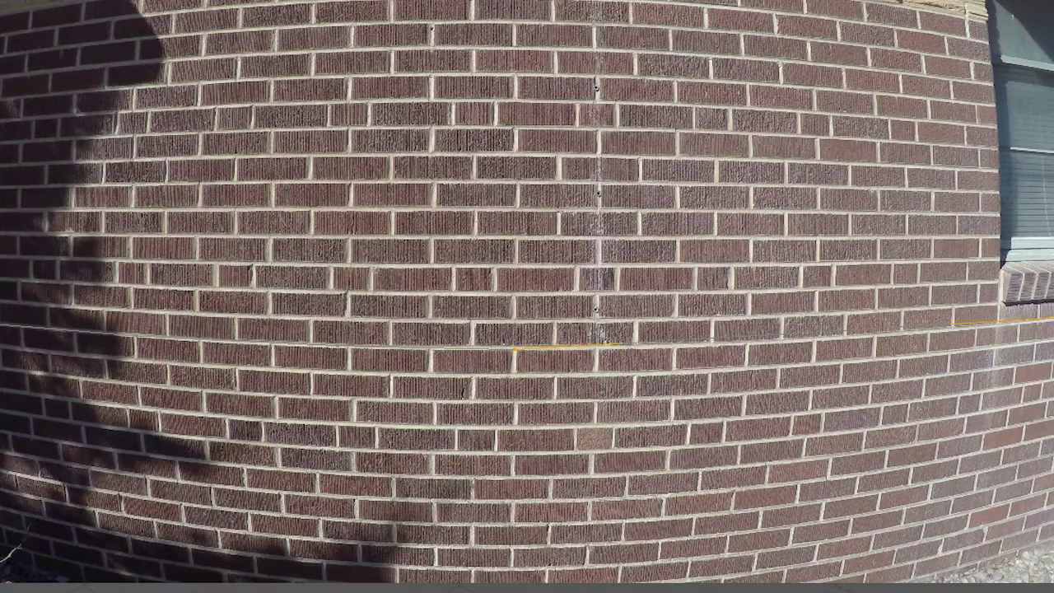
drag(692, 346, 903, 333)
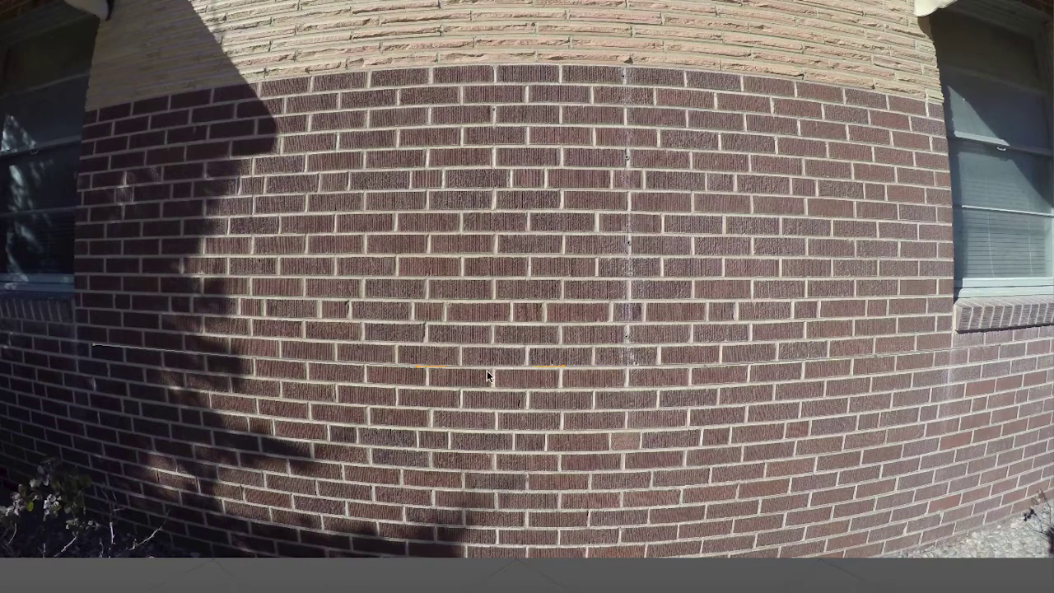
Move a guide line up to the top mortar row and add points across it.
super+drag(479, 366, 479, 292)
super+drag(257, 282, 258, 115)
drag(422, 107, 422, 108)
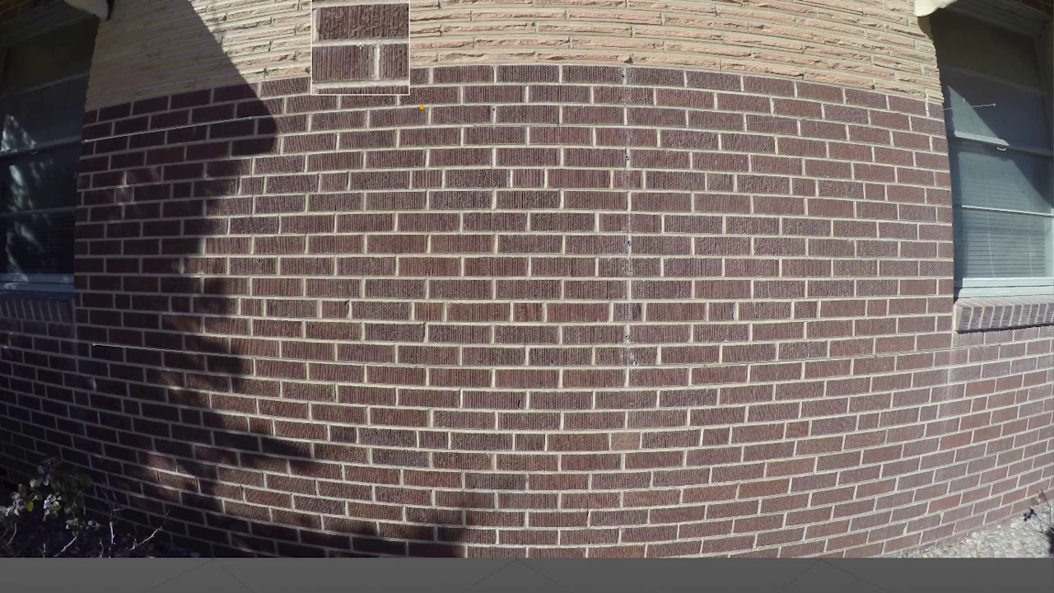
click(567, 109)
click(703, 112)
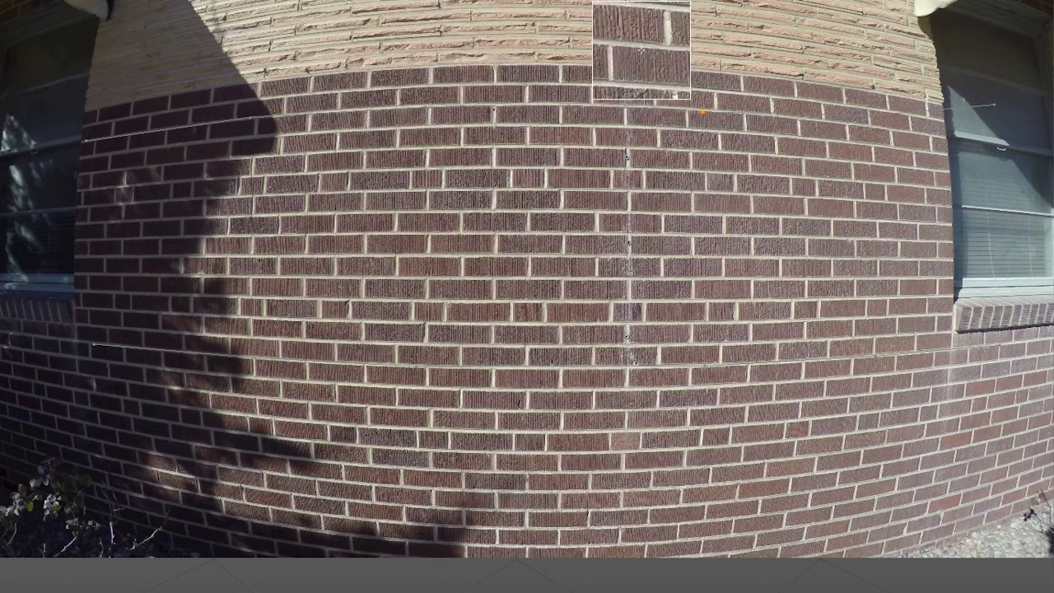
click(810, 111)
click(914, 131)
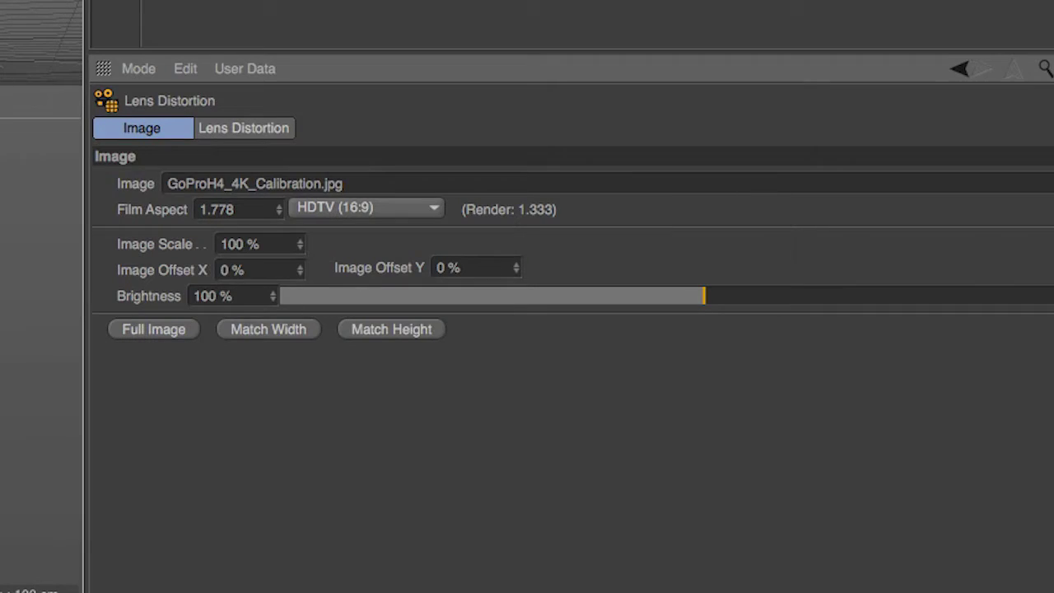
Auto-solve the lens with the 3DE Radial Fisheye Degree 8 model and save the lens profile.
click(243, 130)
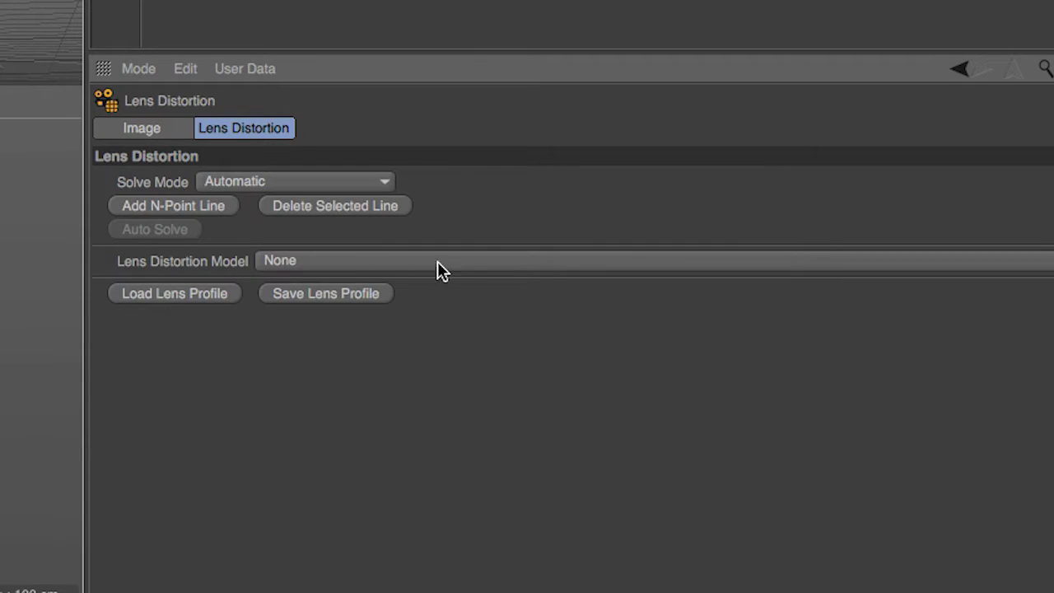
click(507, 264)
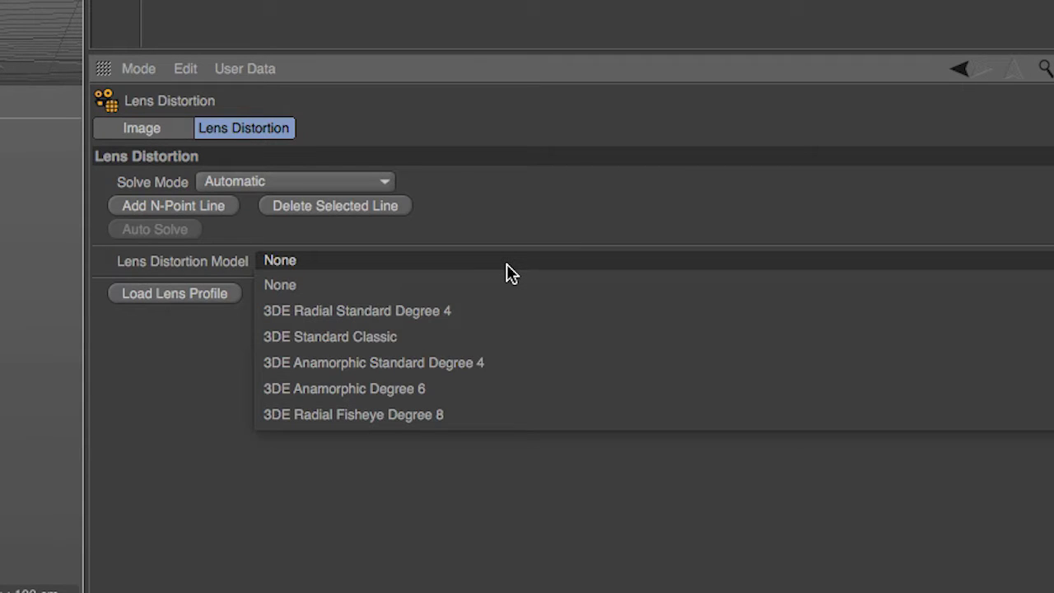
click(466, 338)
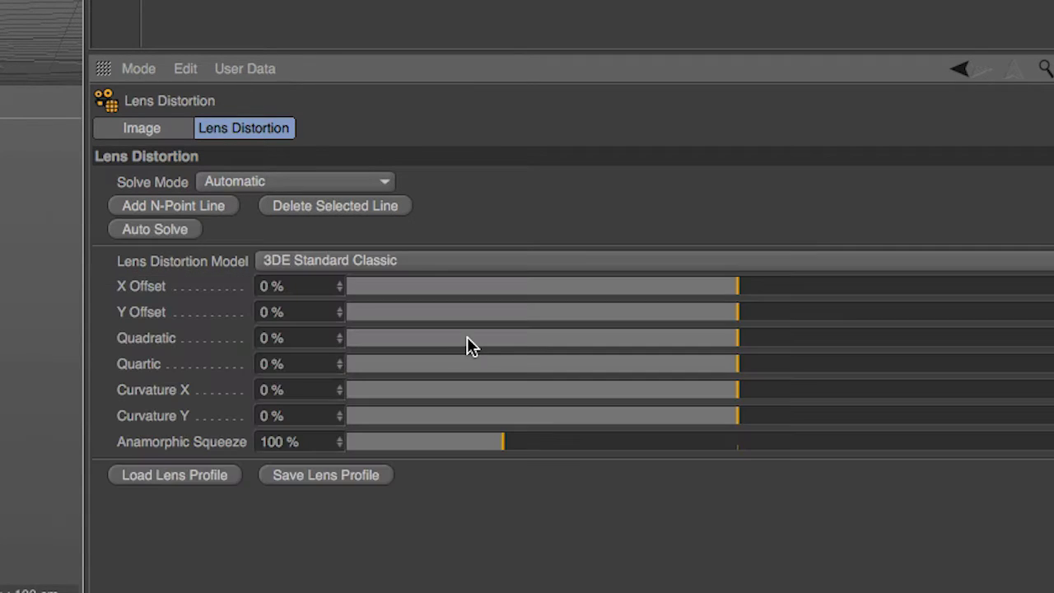
click(179, 234)
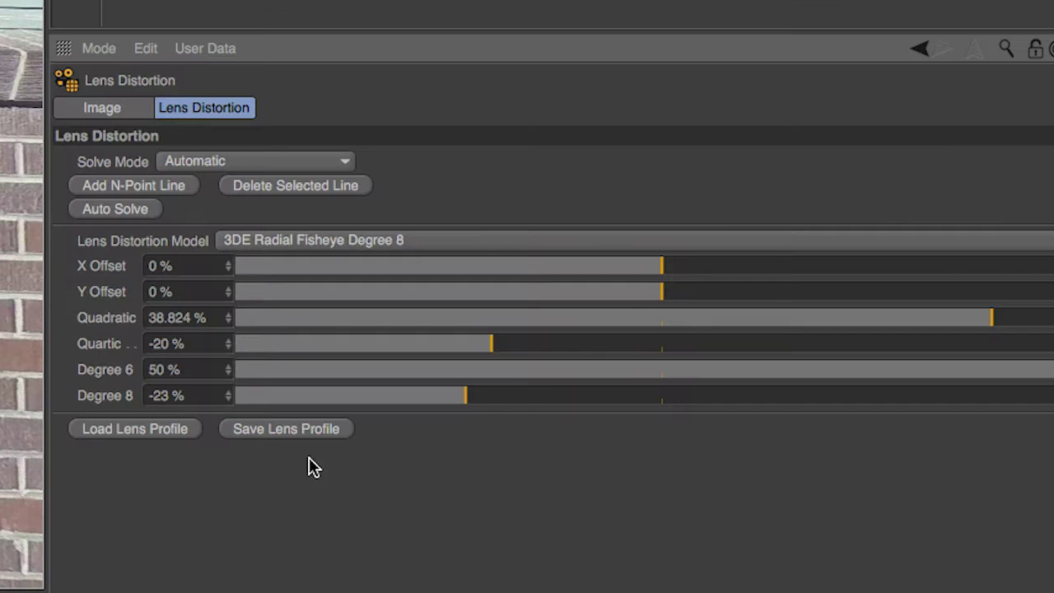
click(994, 524)
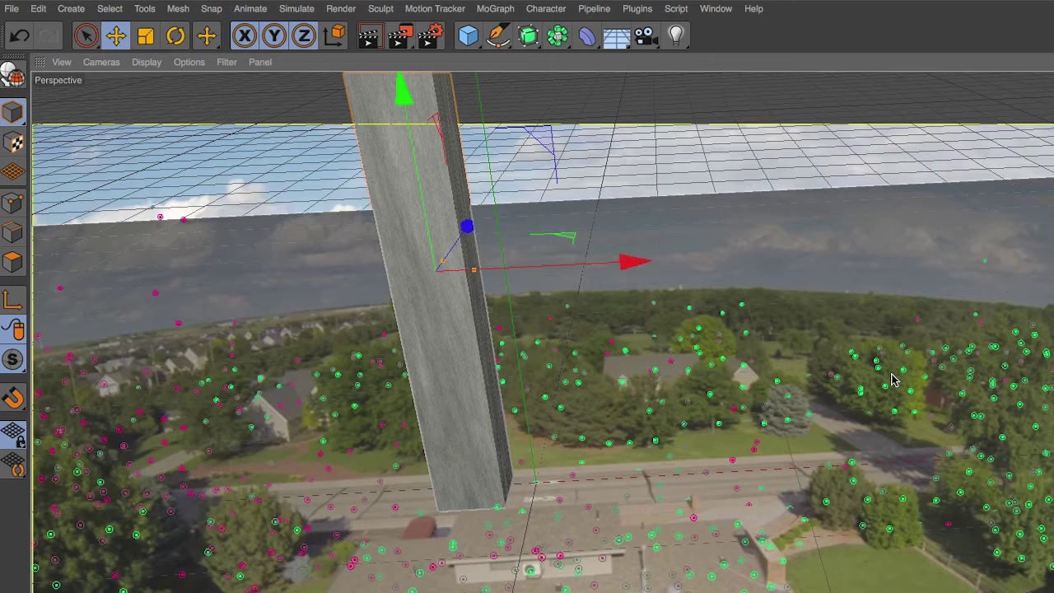
Add a Lens Distortion render effect using GoProHero4_LensGrid.lns and close Render Settings.
click(433, 46)
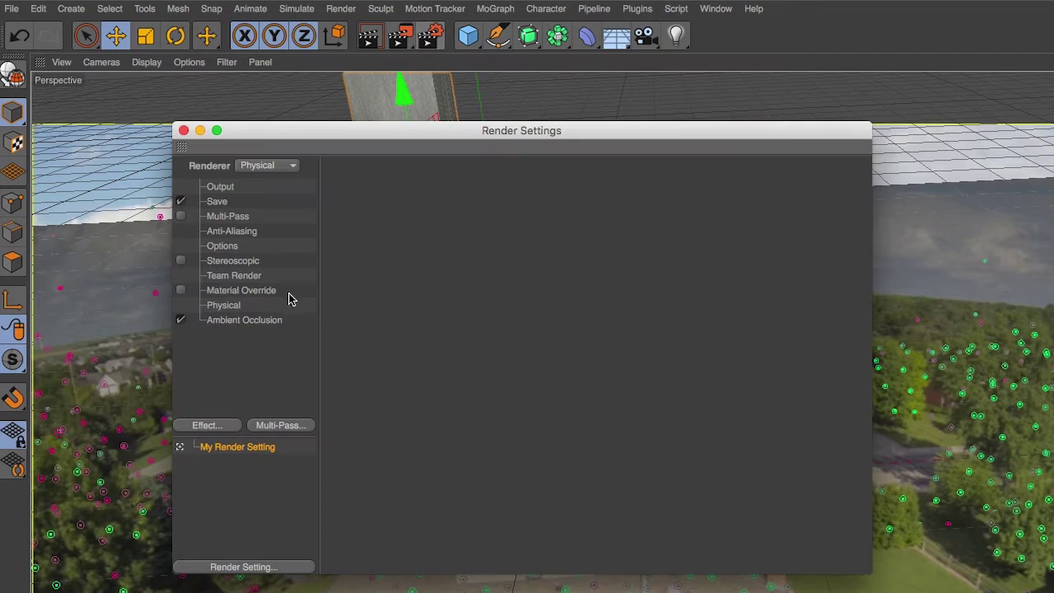
click(222, 425)
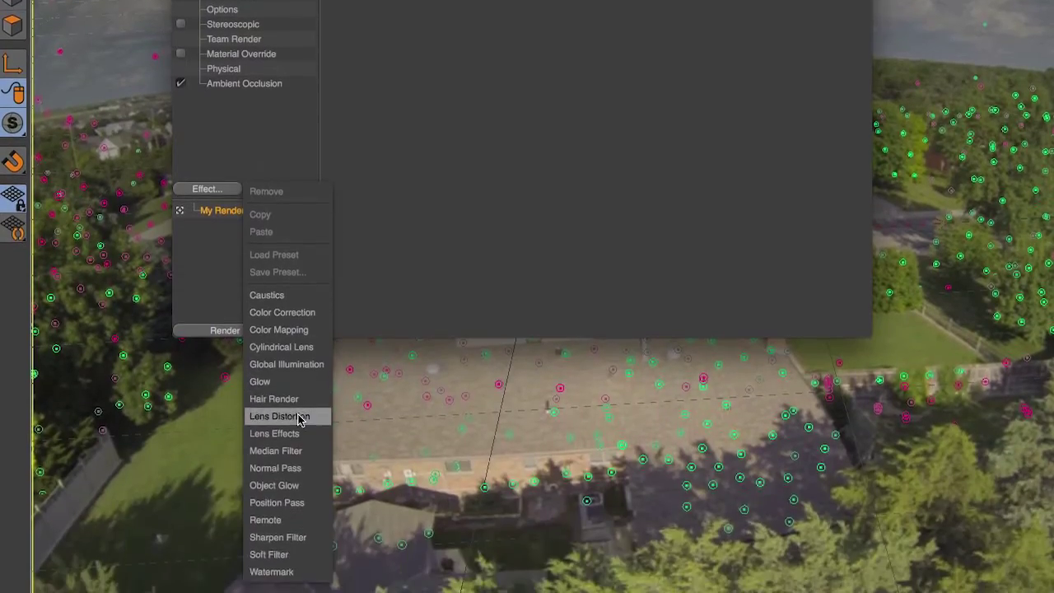
click(289, 570)
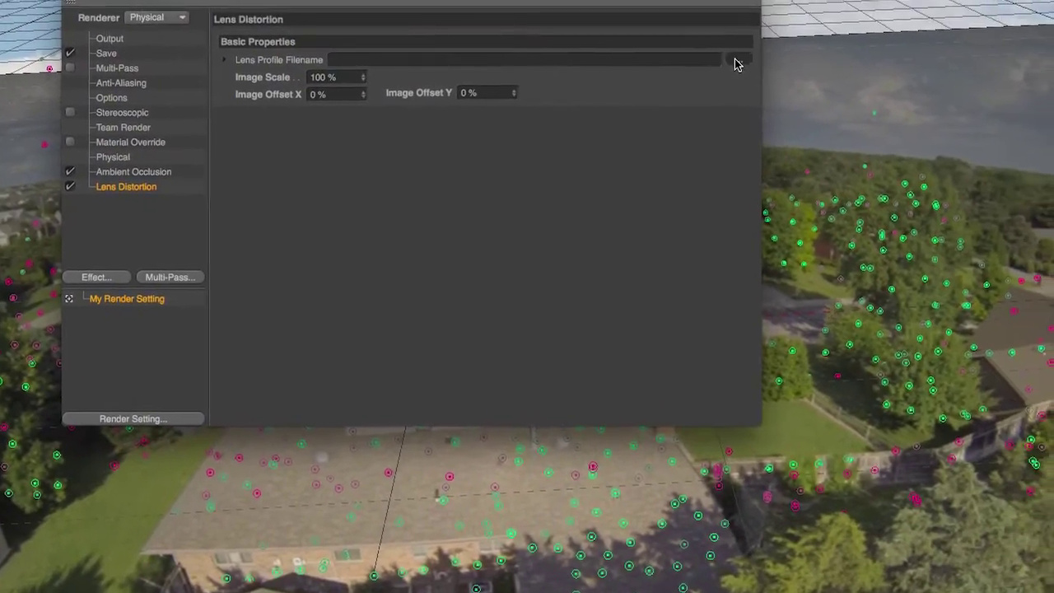
click(737, 63)
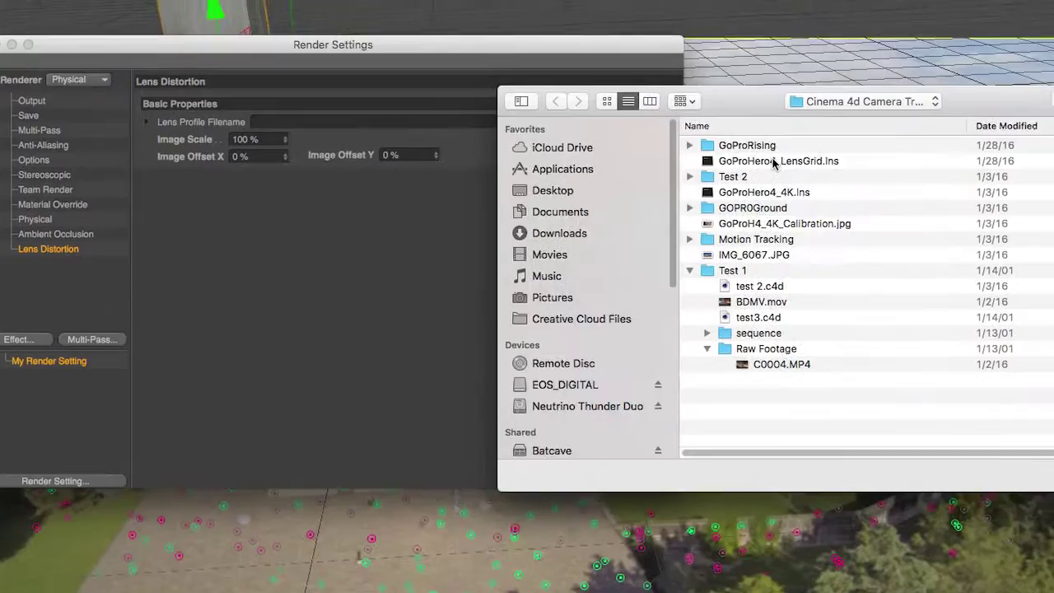
click(851, 99)
double_click(760, 174)
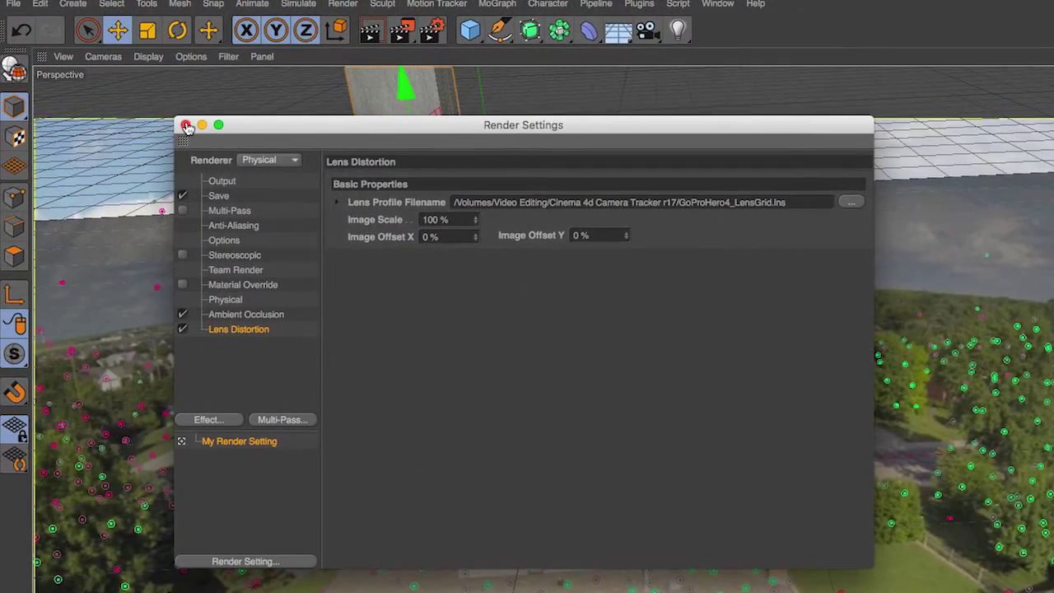
click(186, 125)
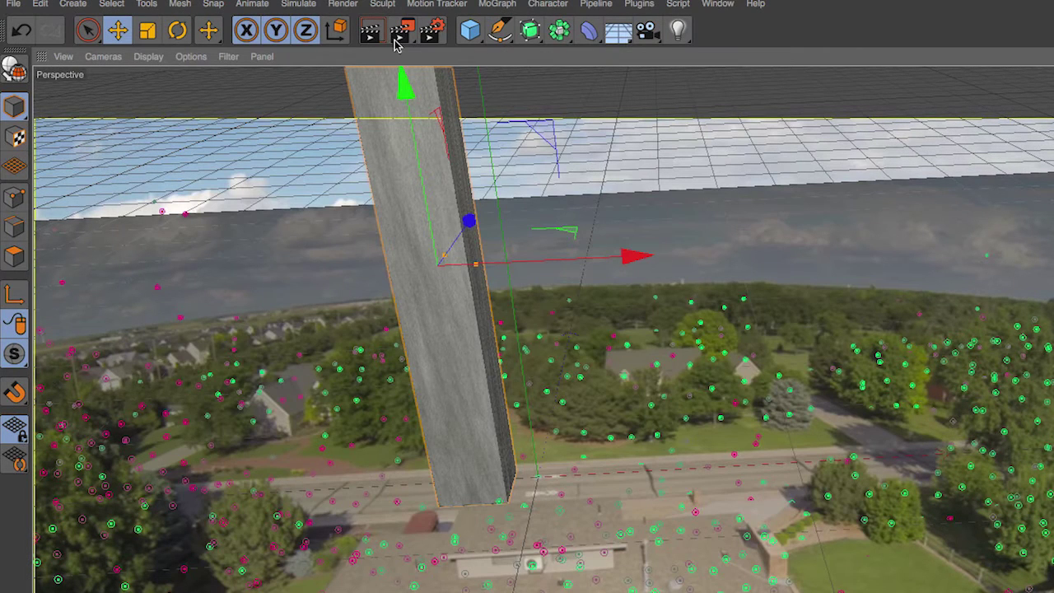